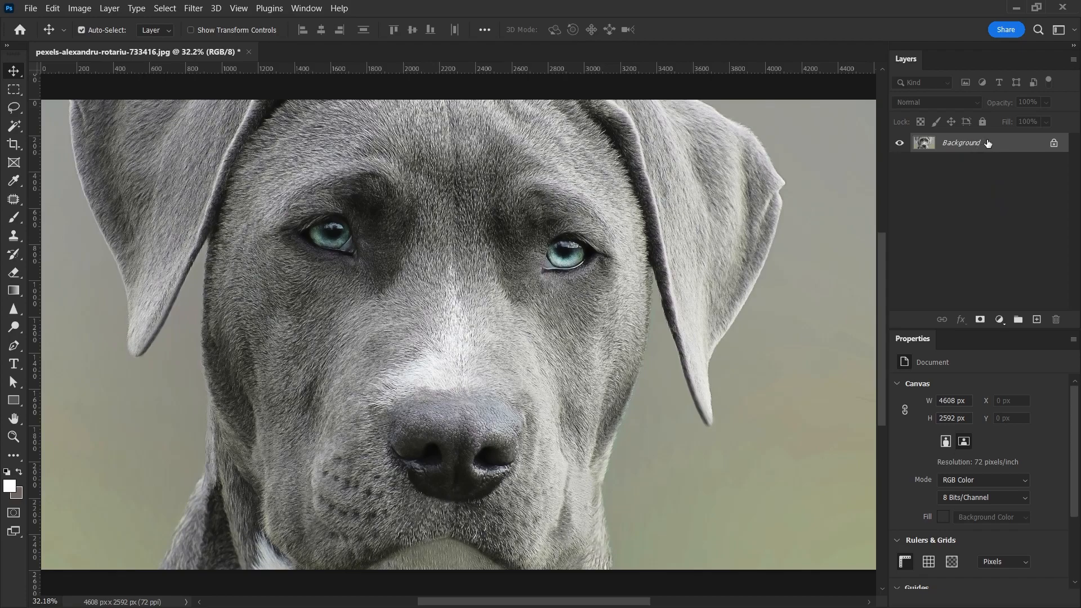
# - Convert the background layer to a smart object and rename it "image"
pyautogui.rightClick(1000, 146)
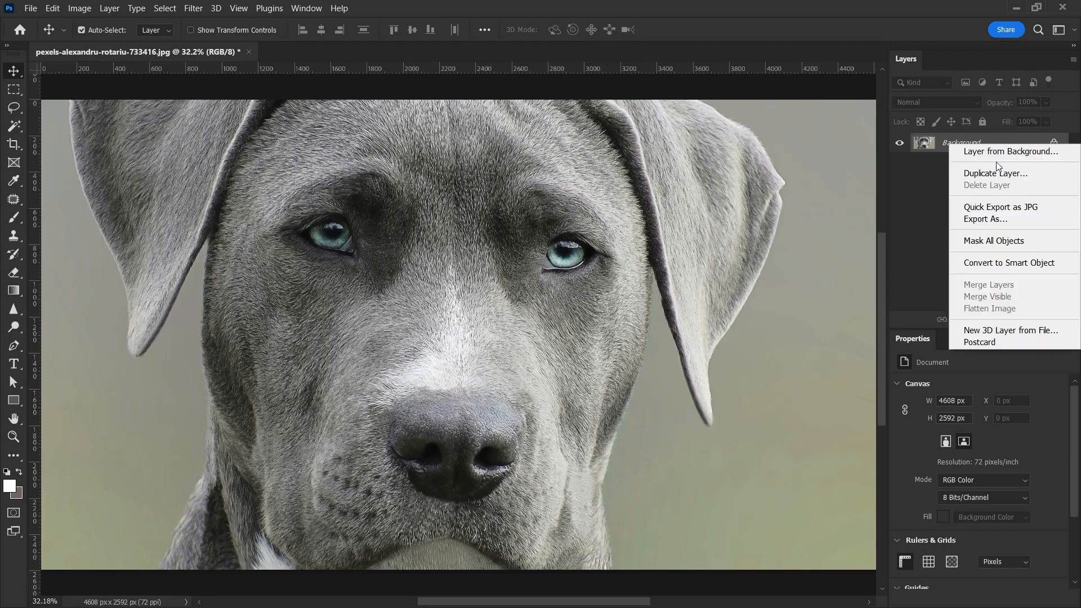
pyautogui.click(985, 271)
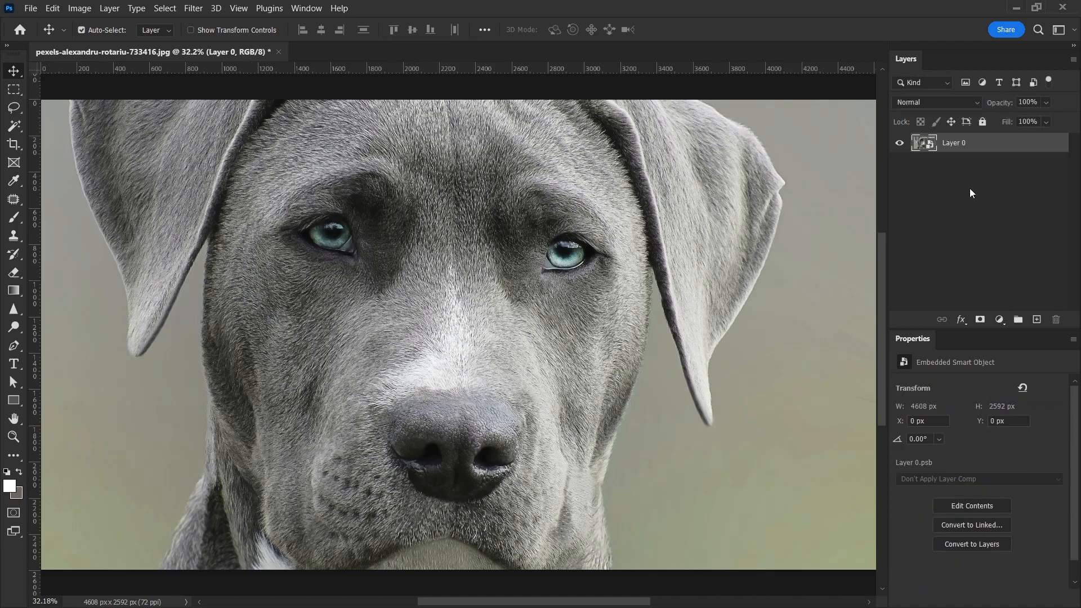
pyautogui.doubleClick(955, 145)
pyautogui.write('image')
pyautogui.press('Return')
# - Duplicate the image layer three times
pyautogui.hotkey('ctrl', 'j')
pyautogui.hotkey('ctrl', 'j')
pyautogui.hotkey('ctrl', 'j')
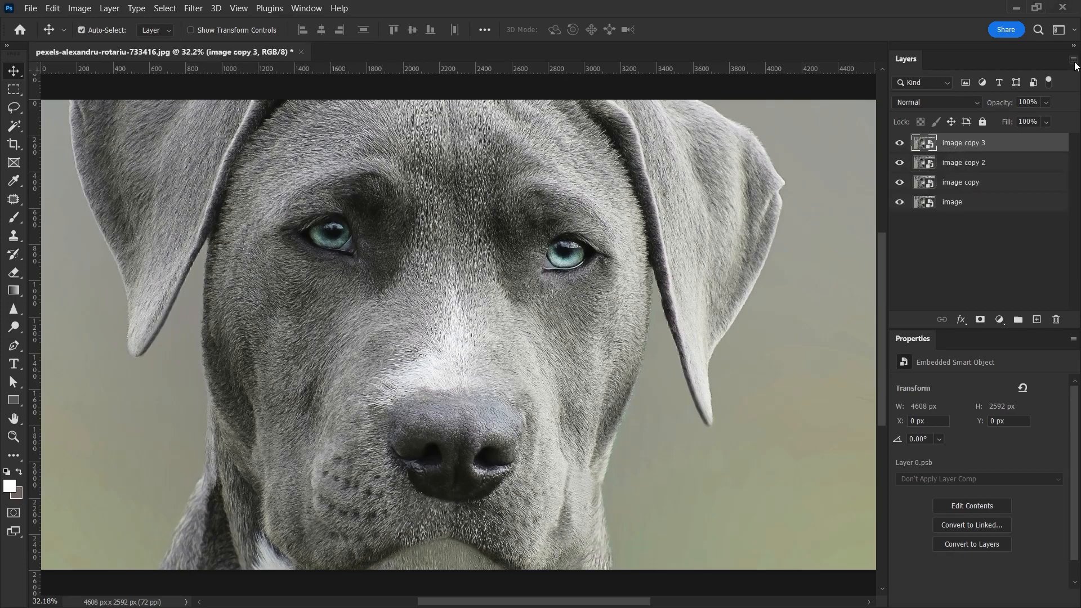
# - Rename the three copies image-1, image-2 and image-3 from top to bottom
pyautogui.doubleClick(964, 142)
pyautogui.write('image-1')
pyautogui.press('Tab')
pyautogui.write('image-2')
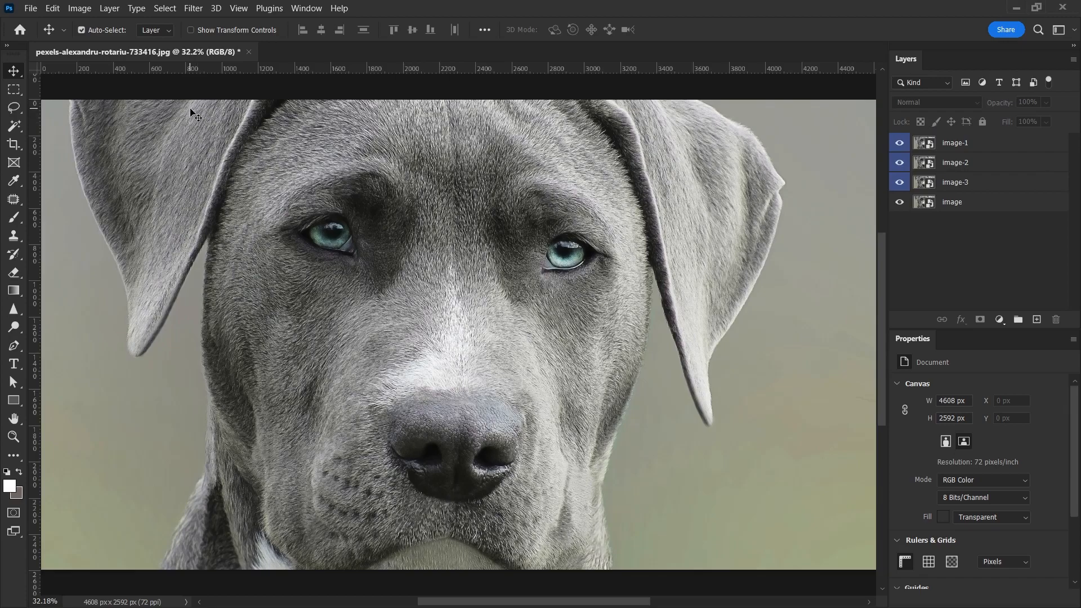
# - Apply Unsharp Mask to image-1 with amount 49%, radius 1.7 pixels and threshold 0 levels
pyautogui.click(964, 144)
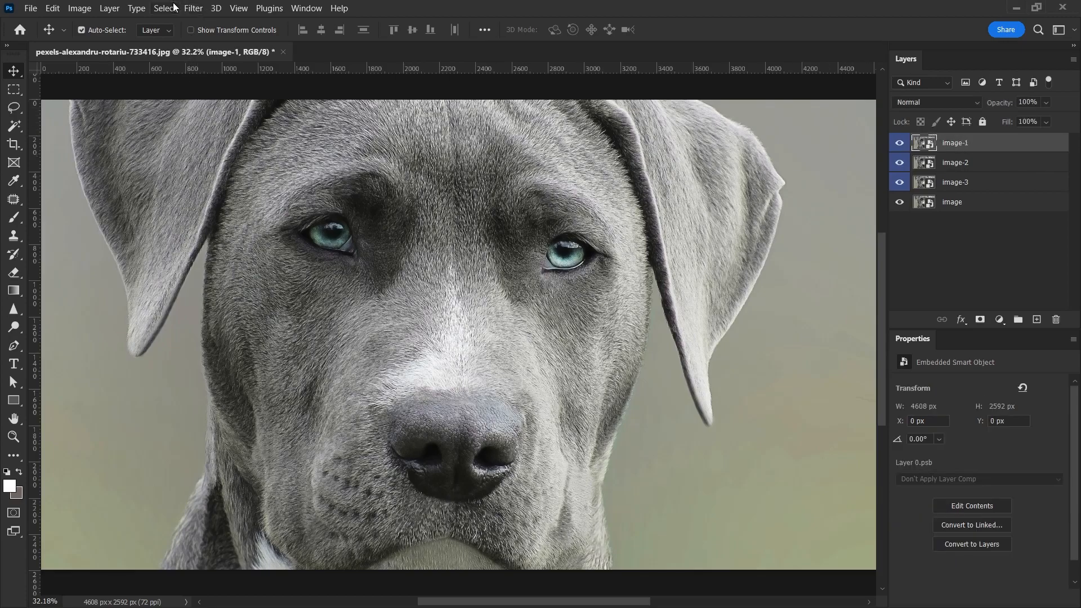
pyautogui.click(192, 8)
pyautogui.moveTo(256, 262)
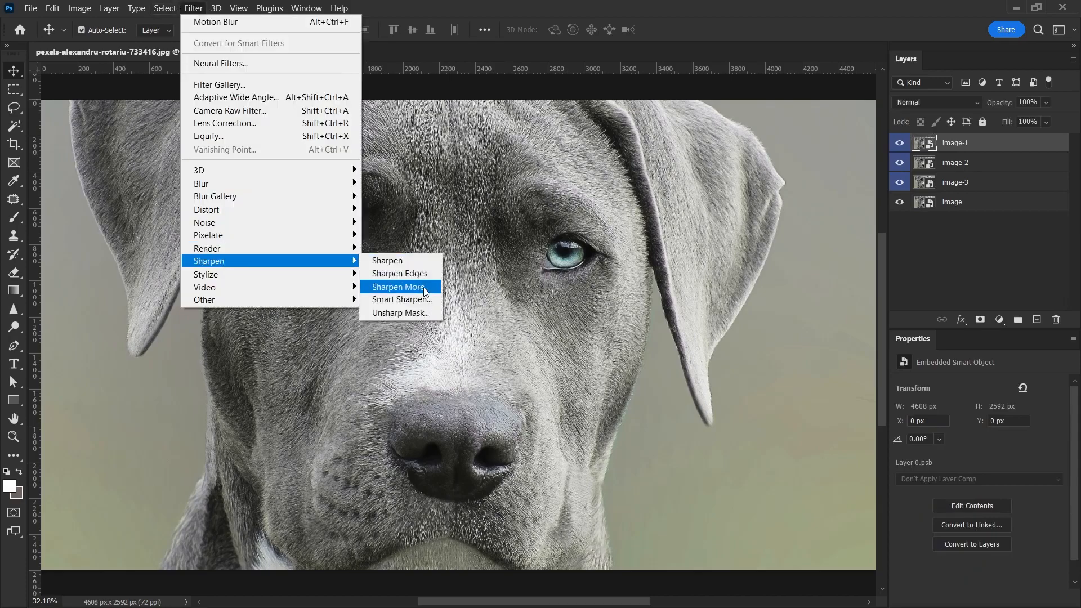
pyautogui.click(390, 312)
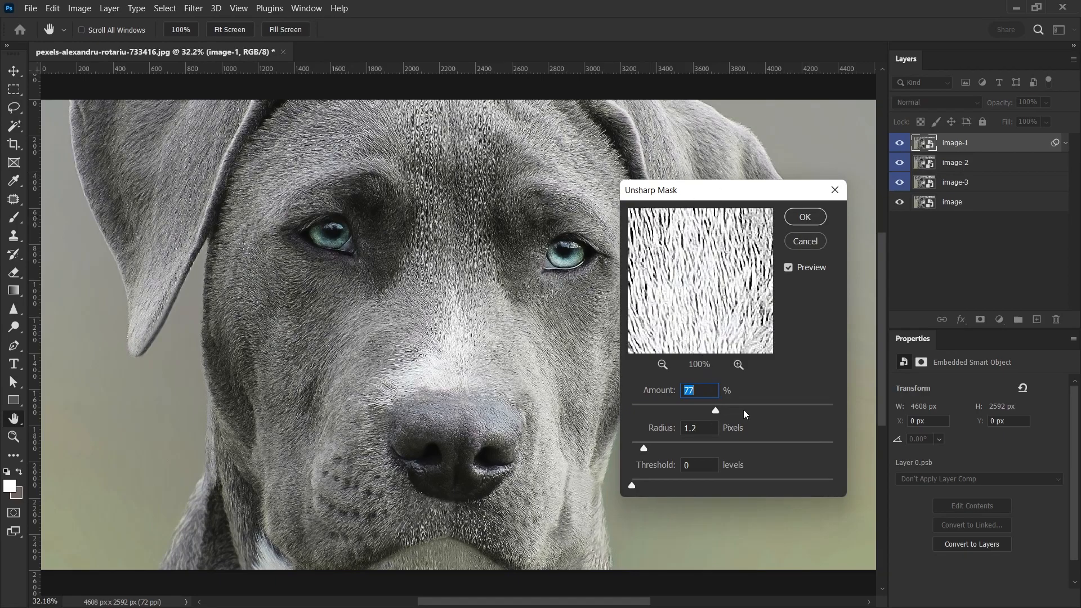
pyautogui.click(789, 268)
pyautogui.moveTo(716, 410); pyautogui.dragTo(755, 410)
pyautogui.moveTo(758, 410); pyautogui.dragTo(797, 414)
pyautogui.click(781, 409)
pyautogui.moveTo(672, 409); pyautogui.dragTo(669, 411)
pyautogui.moveTo(643, 449)
pyautogui.mouseDown()
pyautogui.moveTo(662, 455)
pyautogui.moveTo(651, 449)
pyautogui.mouseUp()
pyautogui.click(684, 410)
pyautogui.moveTo(702, 197); pyautogui.dragTo(704, 196)
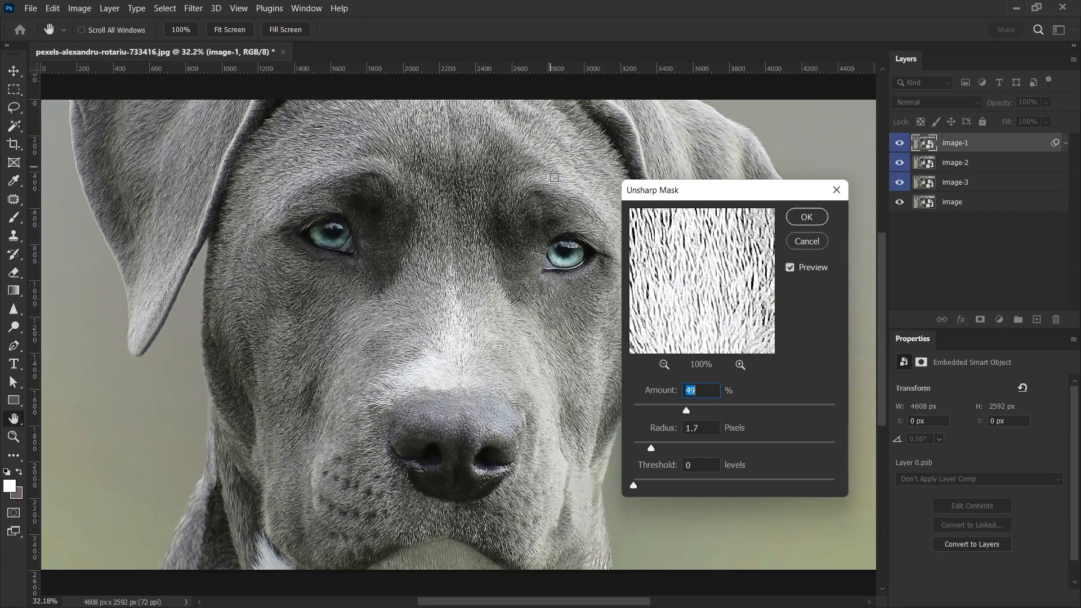
pyautogui.moveTo(688, 413); pyautogui.dragTo(691, 412)
pyautogui.click(791, 219)
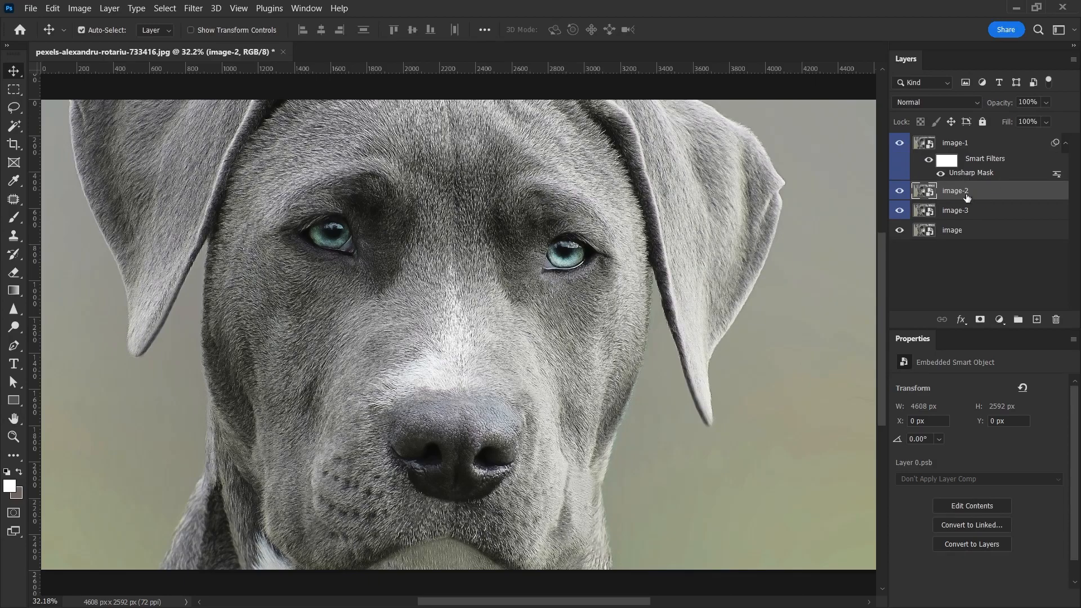
# - Apply Smart Sharpen to image-2 with amount 186%, radius 1.3 px, reduce noise 37% and remove Motion Blur
pyautogui.click(201, 10)
pyautogui.moveTo(248, 263)
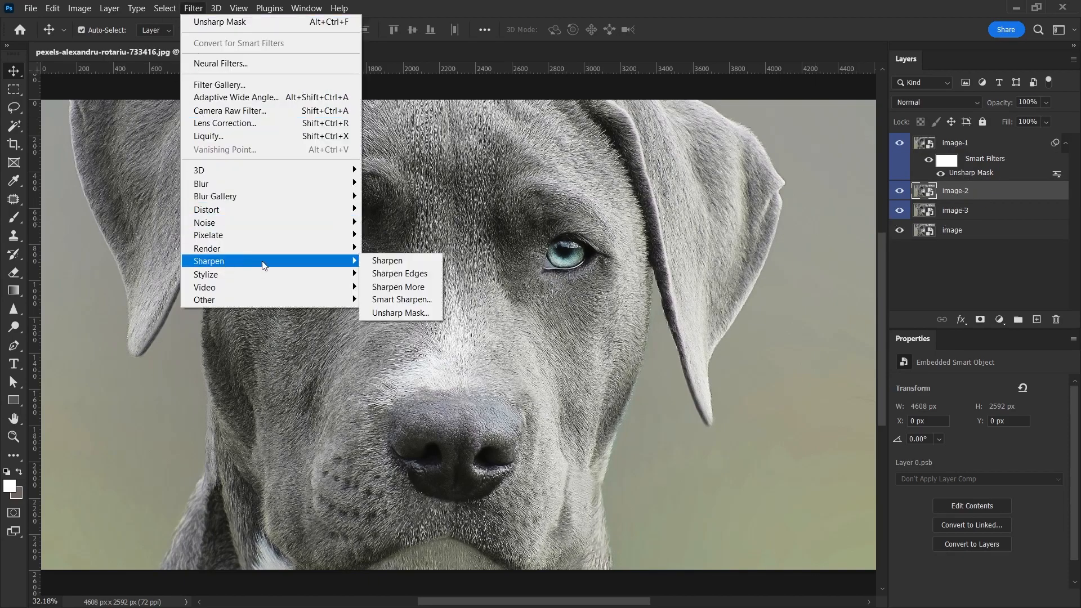
pyautogui.click(391, 307)
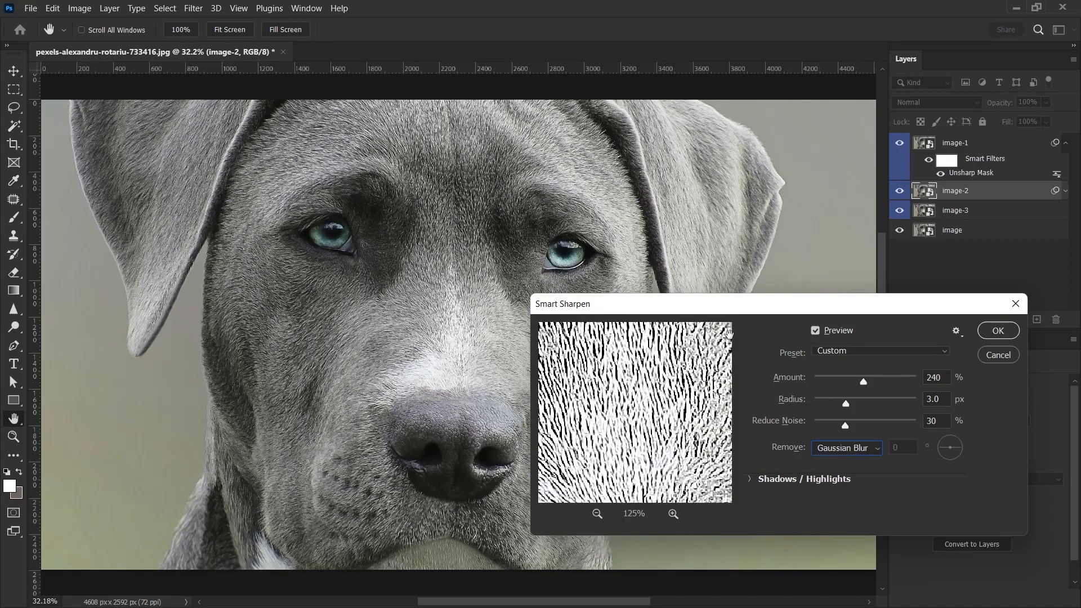
pyautogui.click(860, 351)
pyautogui.click(775, 338)
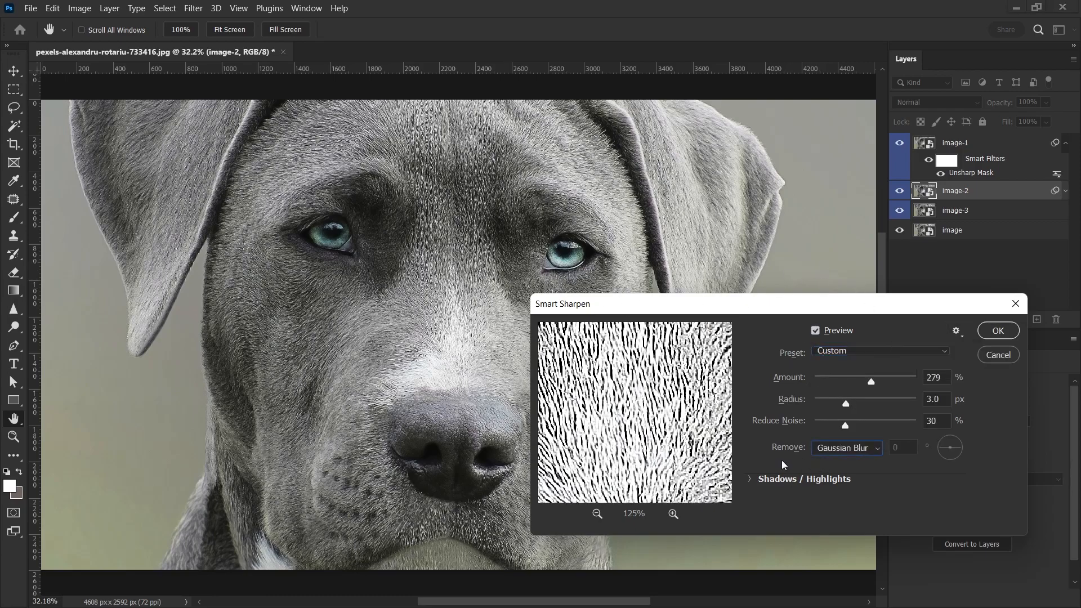
pyautogui.click(850, 449)
pyautogui.click(837, 448)
pyautogui.click(837, 450)
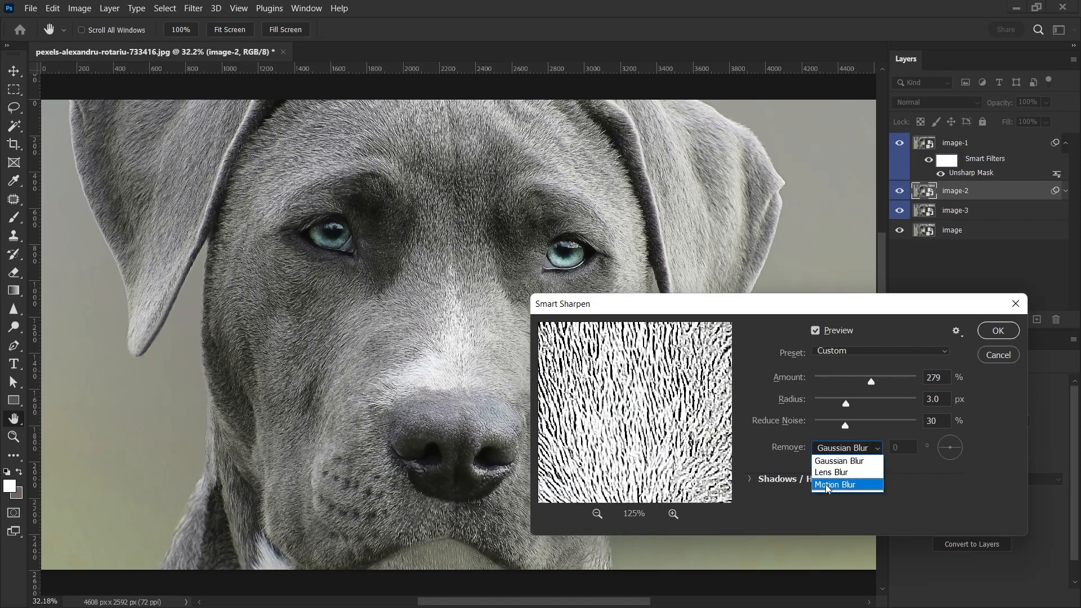
pyautogui.click(833, 459)
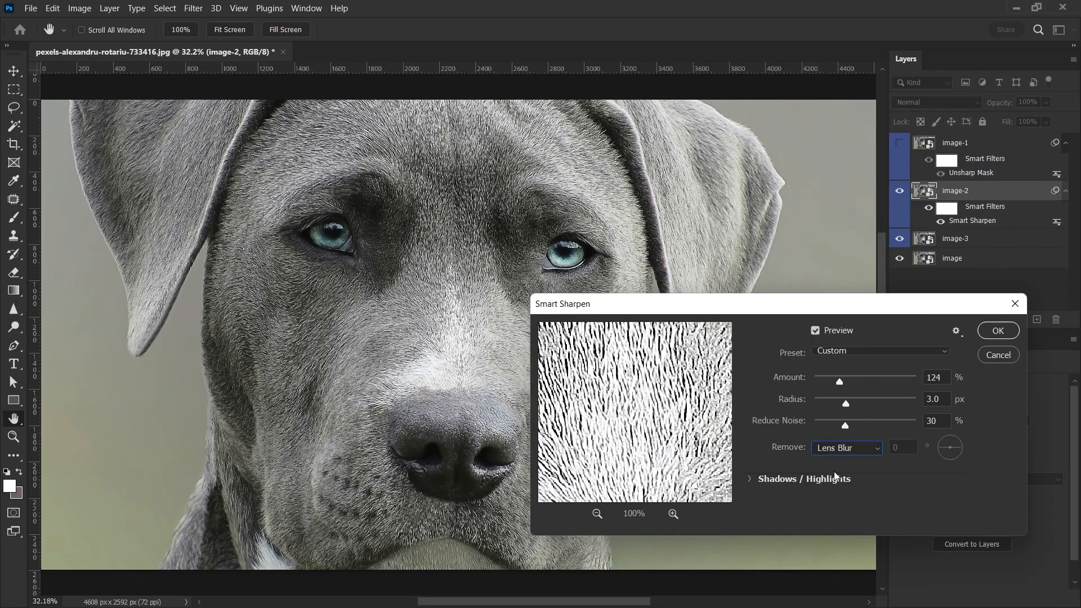
pyautogui.click(842, 449)
pyautogui.click(836, 457)
pyautogui.click(841, 449)
pyautogui.click(844, 485)
pyautogui.moveTo(840, 382); pyautogui.dragTo(852, 425)
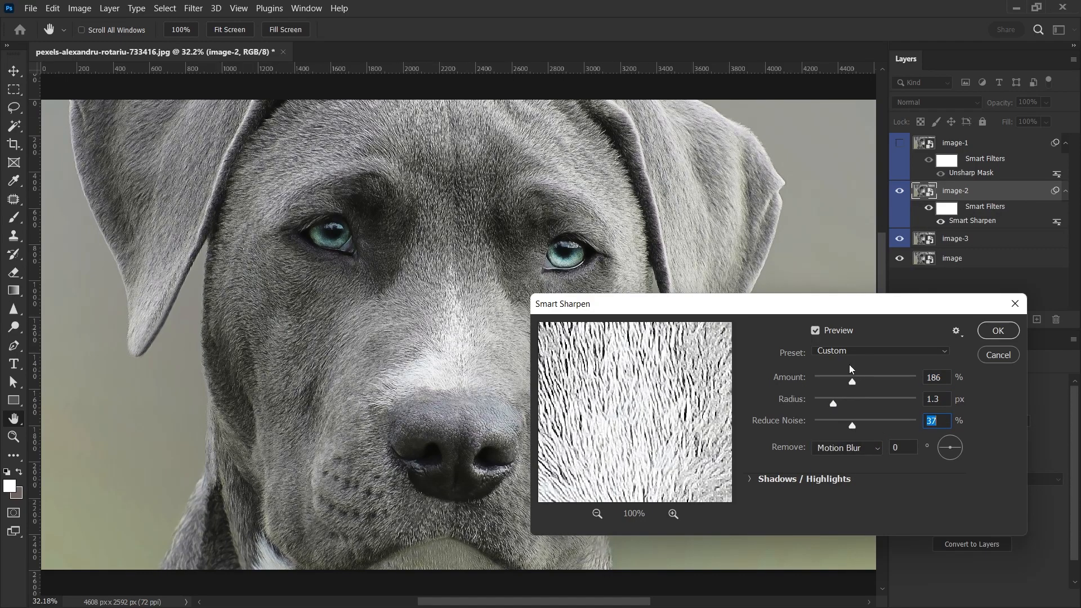
pyautogui.click(998, 330)
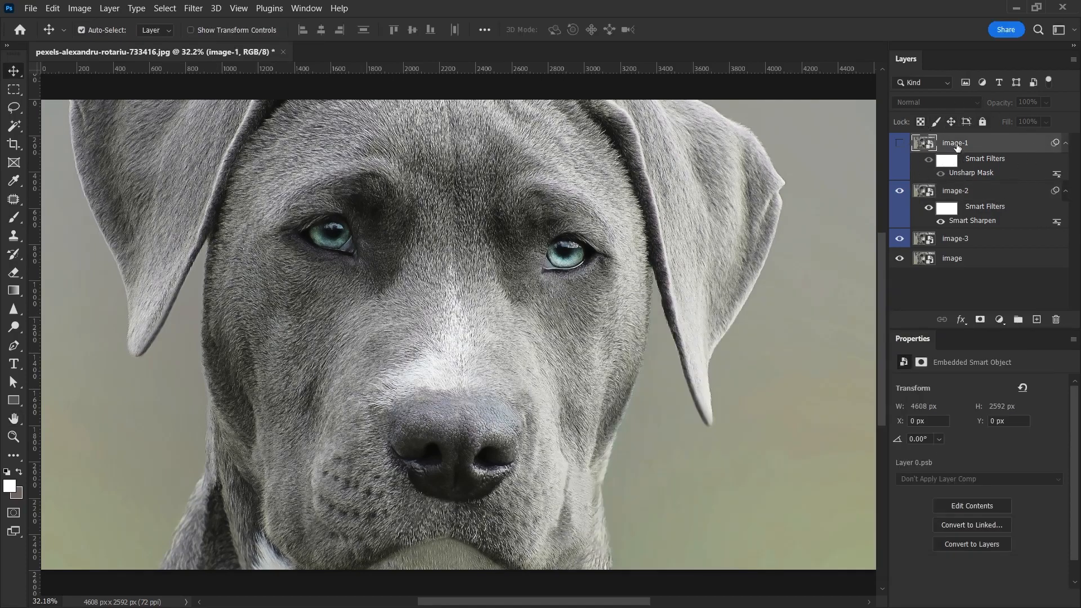
# - Hide the image-1 and image-2 layers and select image-3
pyautogui.click(899, 142)
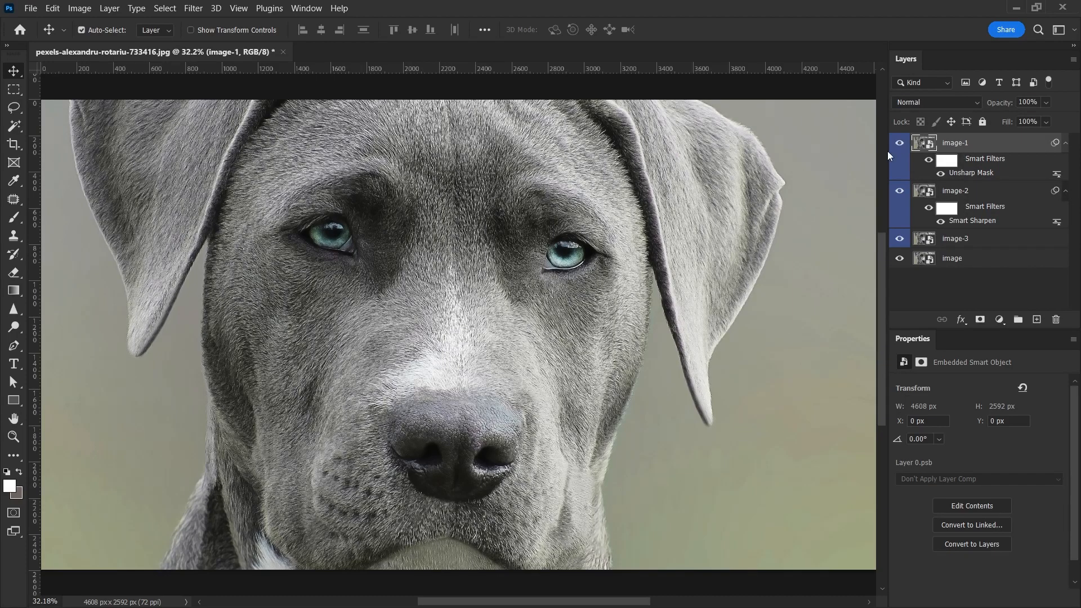
pyautogui.click(900, 144)
pyautogui.click(957, 191)
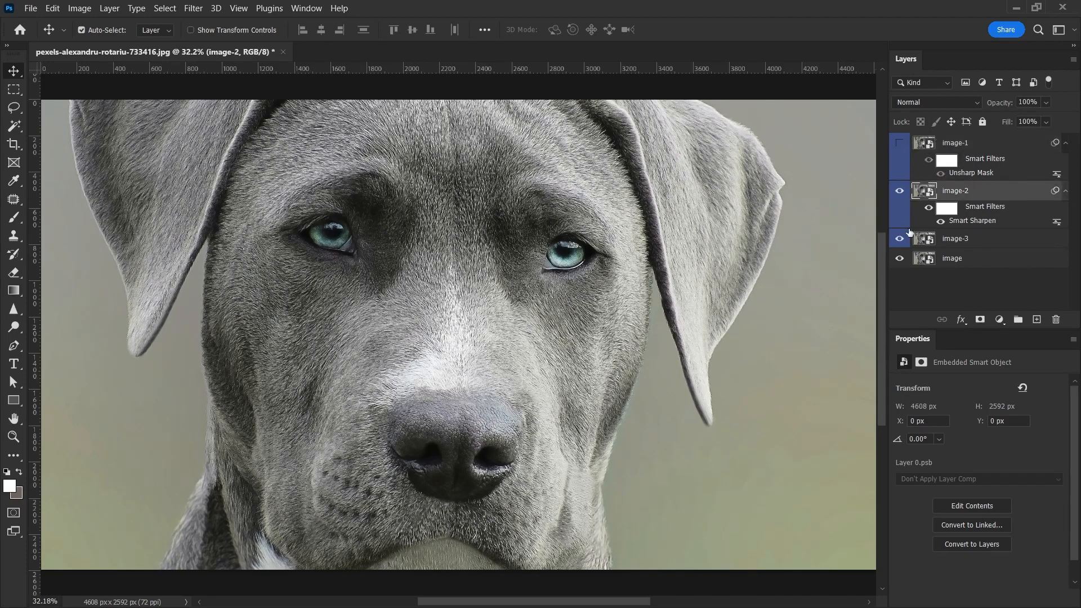
pyautogui.click(899, 191)
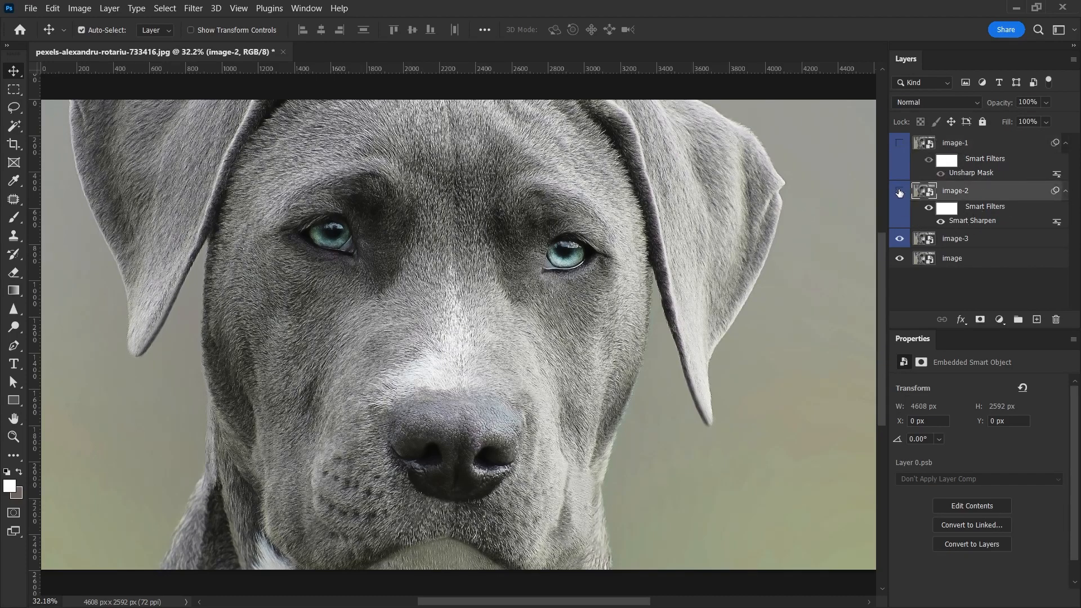
pyautogui.click(969, 241)
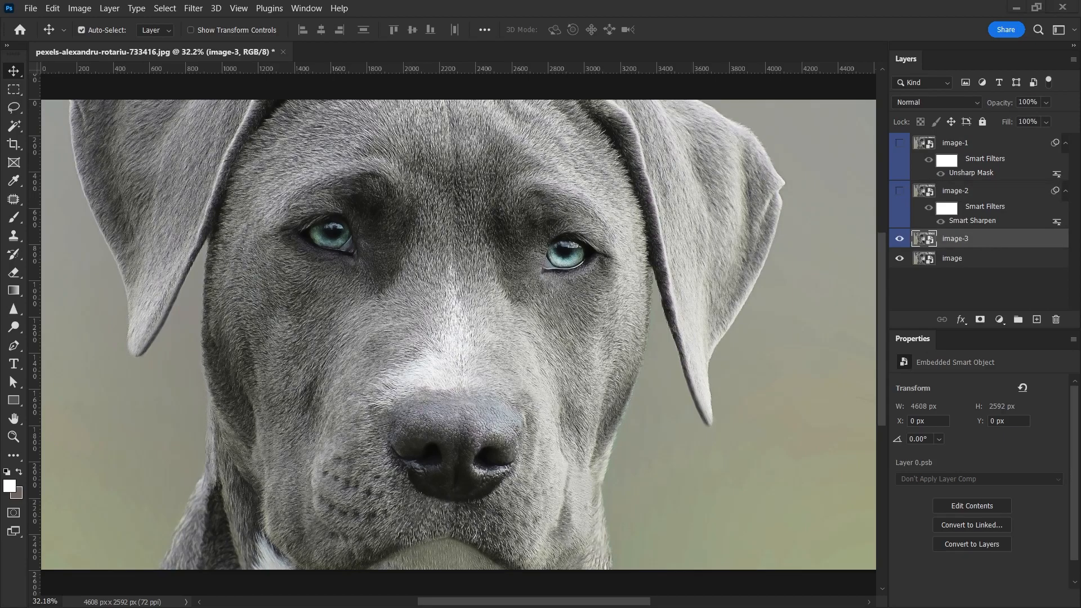
# - Duplicate image-3 and name the copy "high-pass"
pyautogui.hotkey('ctrl', 'j')
pyautogui.doubleClick(953, 240)
pyautogui.write('high-pass')
pyautogui.press('Return')
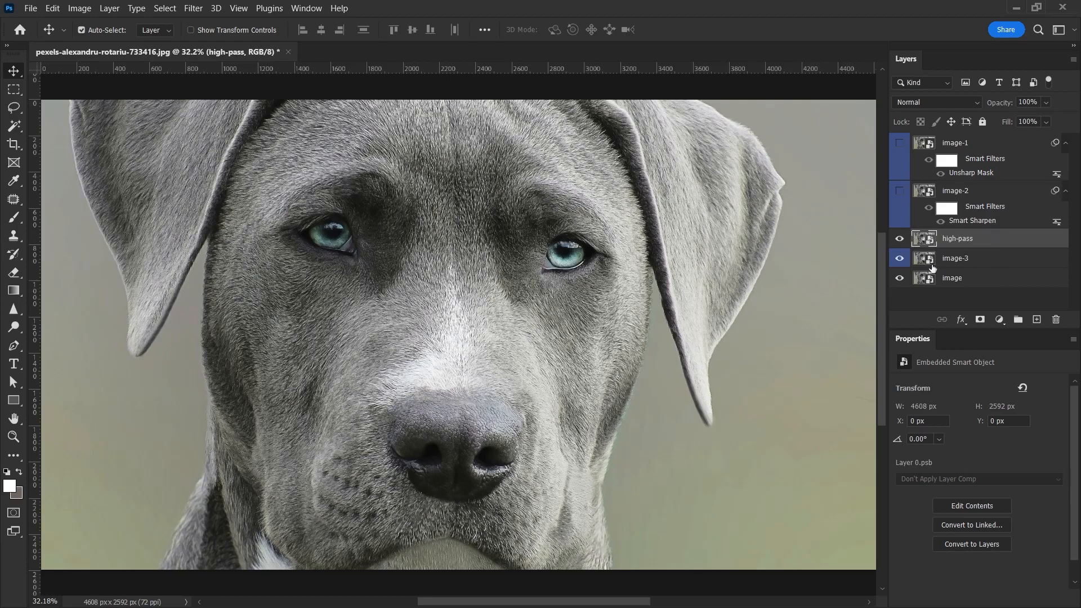
# - Apply the High Pass filter to the high-pass layer with a radius of 4.0 pixels
pyautogui.click(192, 8)
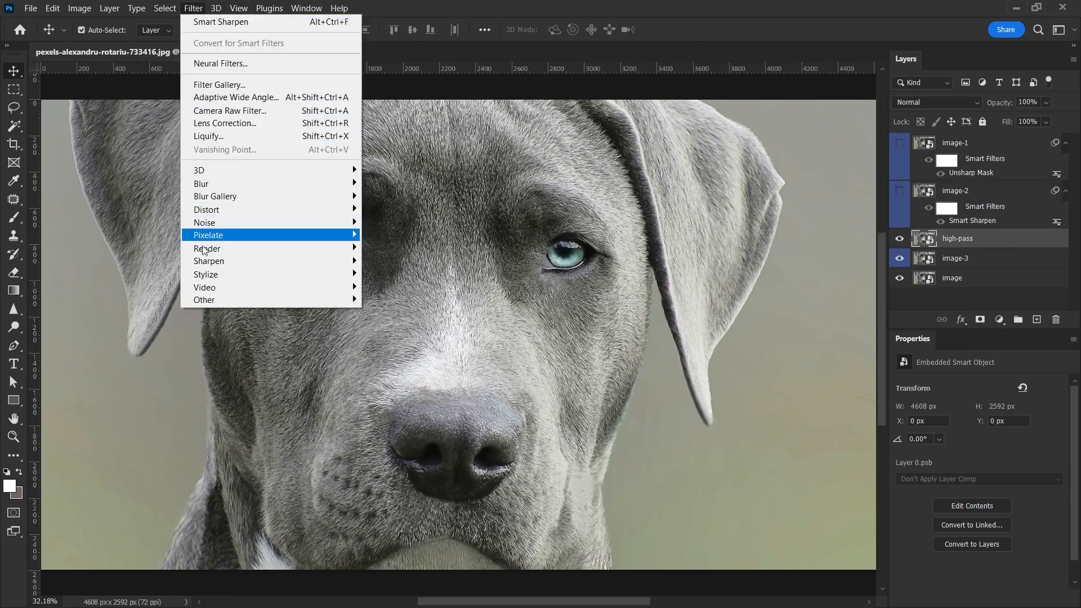
pyautogui.moveTo(215, 300)
pyautogui.click(386, 313)
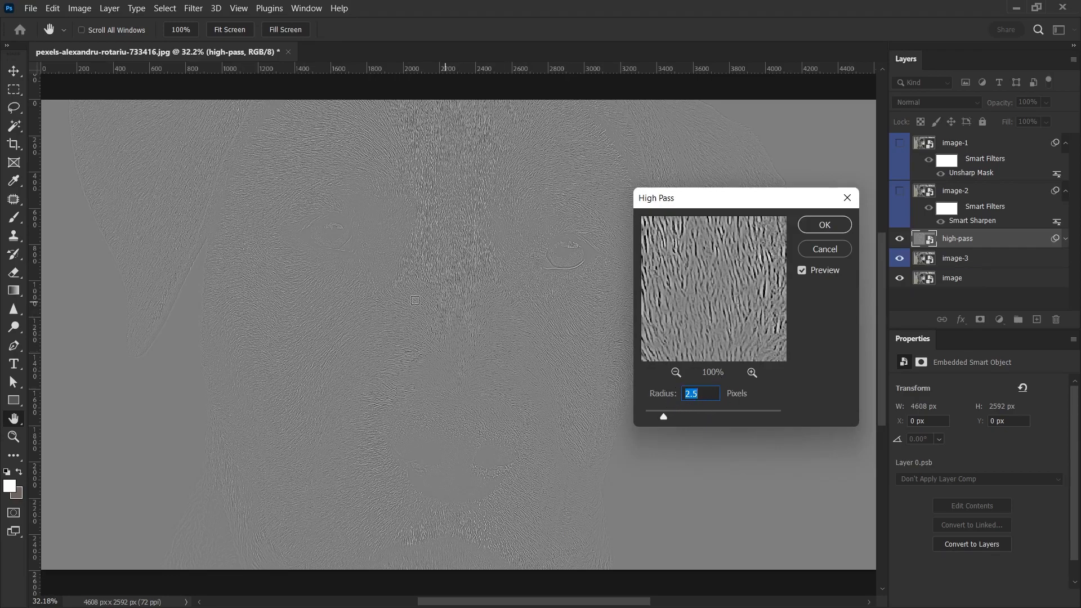
pyautogui.moveTo(664, 417); pyautogui.dragTo(707, 411)
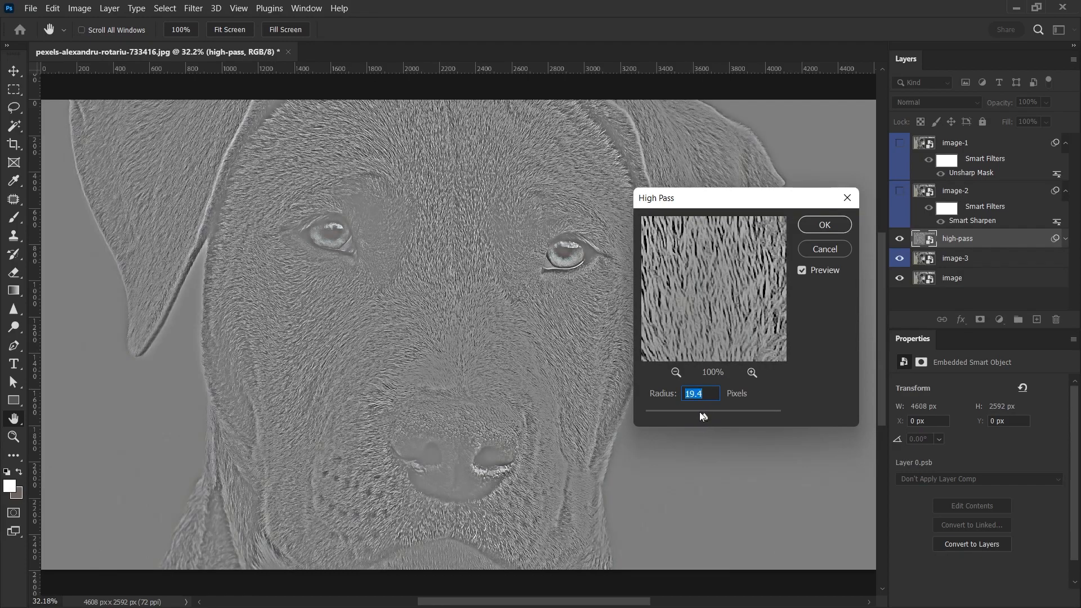
pyautogui.moveTo(701, 411); pyautogui.dragTo(679, 416)
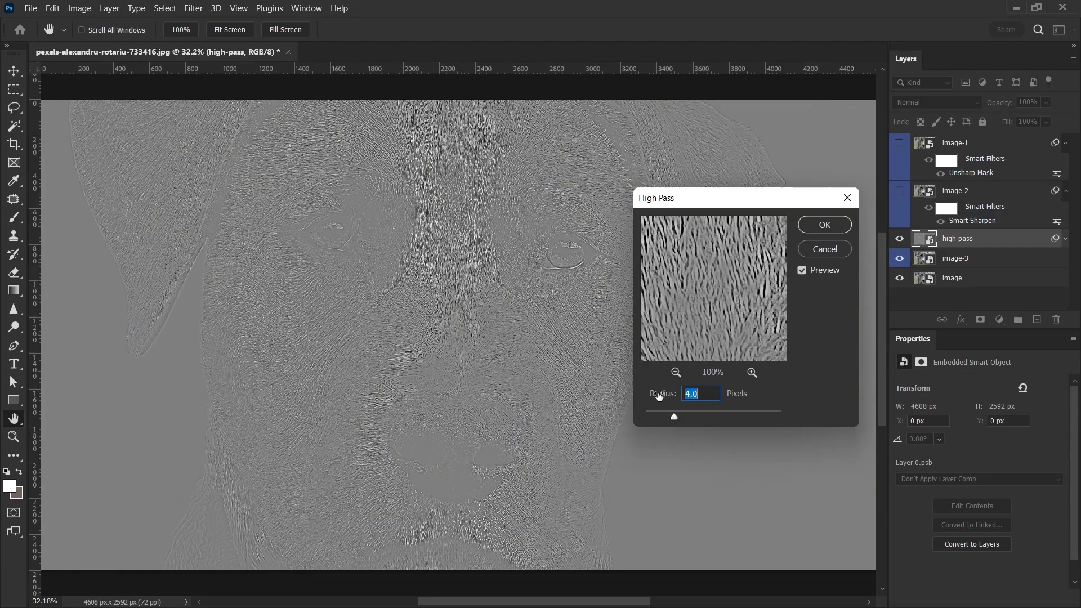
pyautogui.click(824, 226)
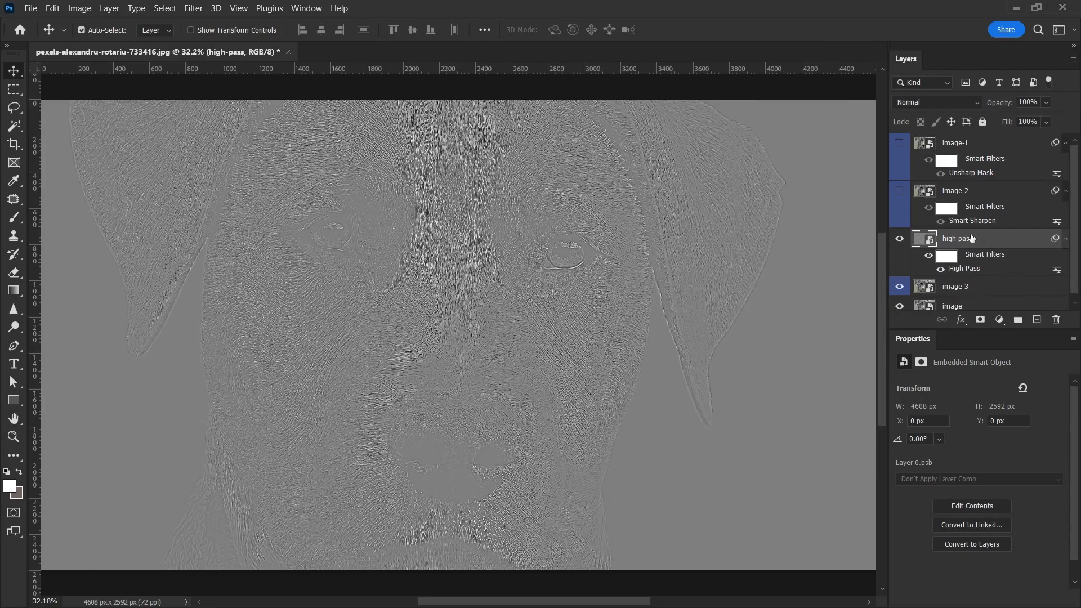
# - Set the high-pass layer's blend mode to Overlay and toggle its visibility to compare
pyautogui.click(912, 103)
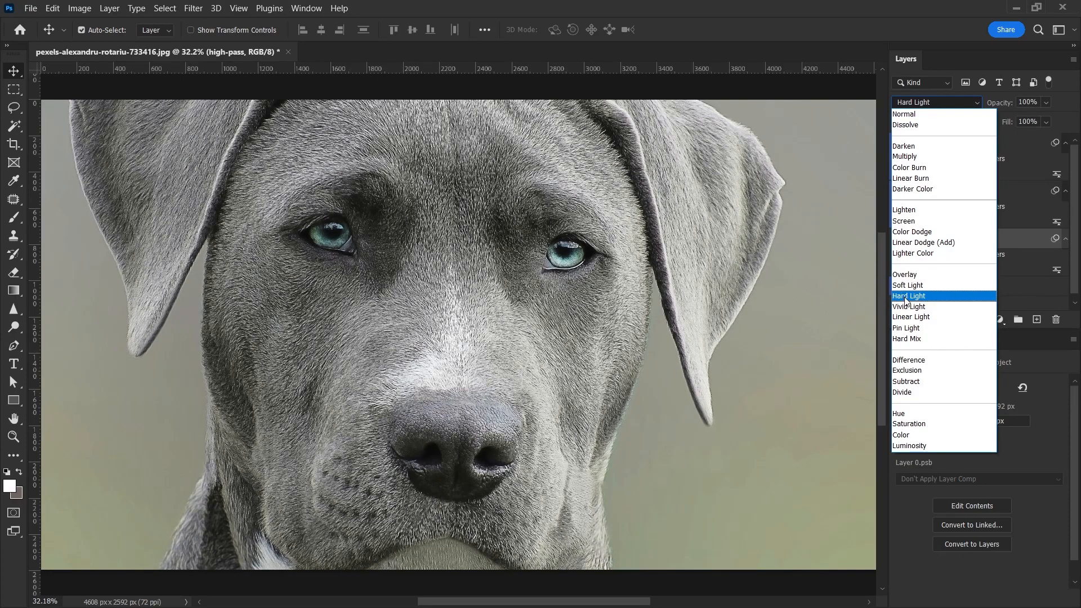
pyautogui.click(938, 275)
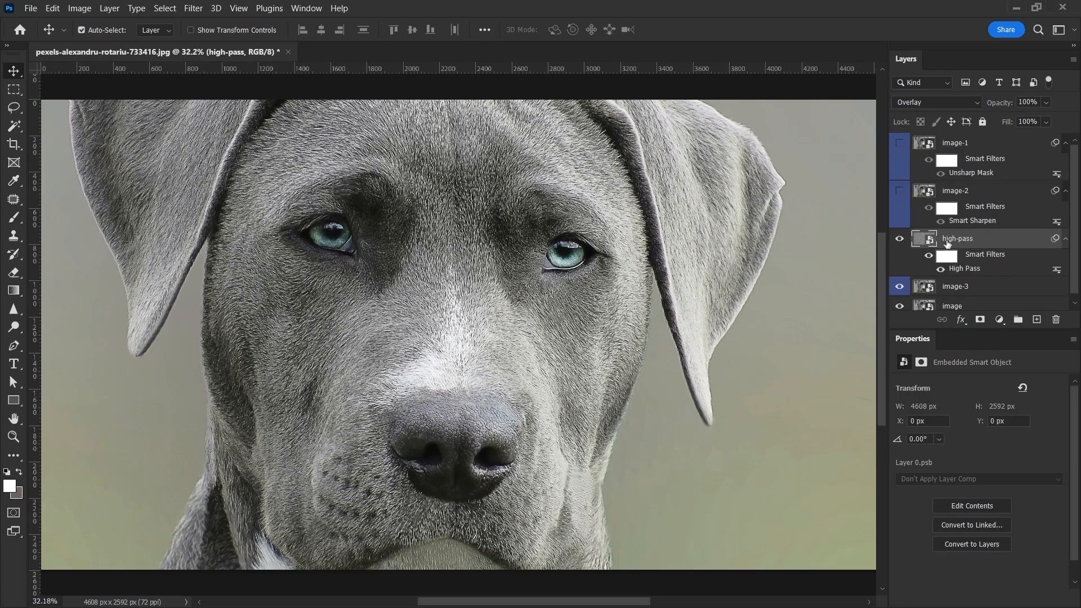
pyautogui.click(900, 240)
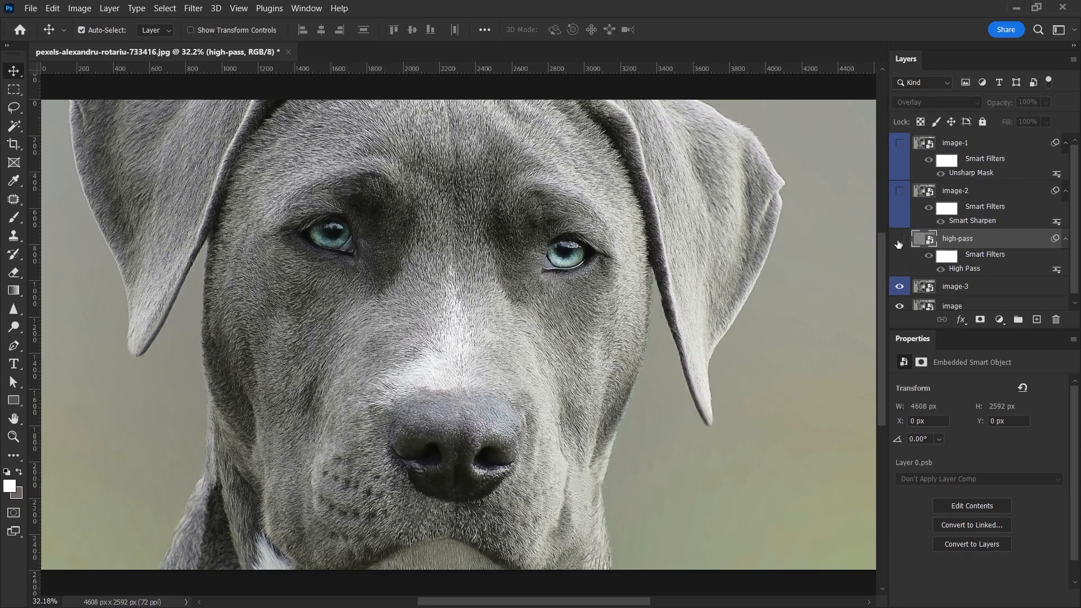
pyautogui.click(899, 241)
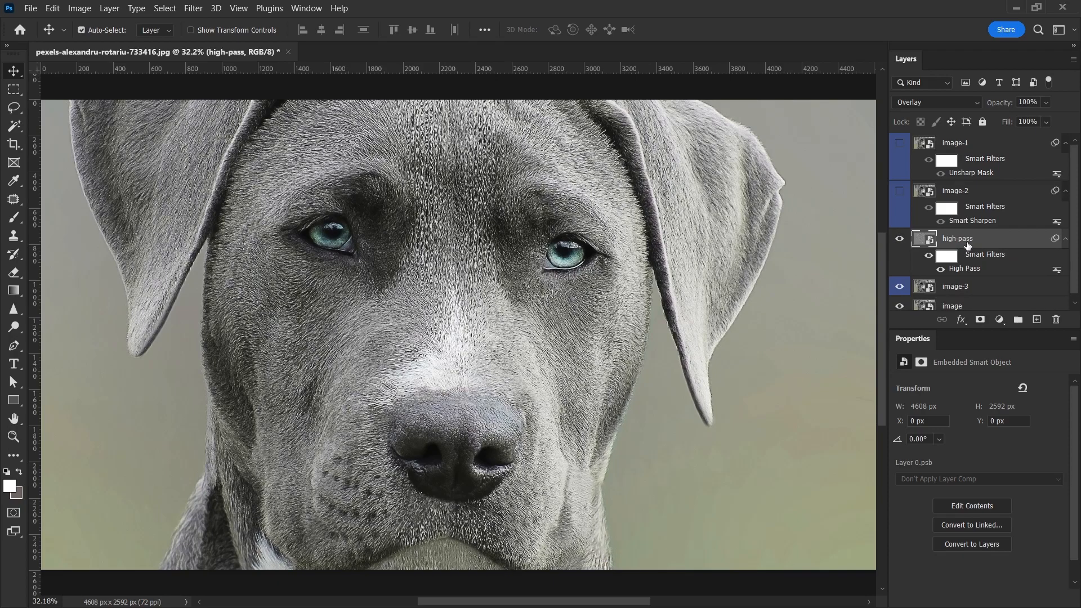
# - Set the high-pass layer's opacity to 50%
pyautogui.click(1027, 102)
pyautogui.write('50')
pyautogui.press('Return')
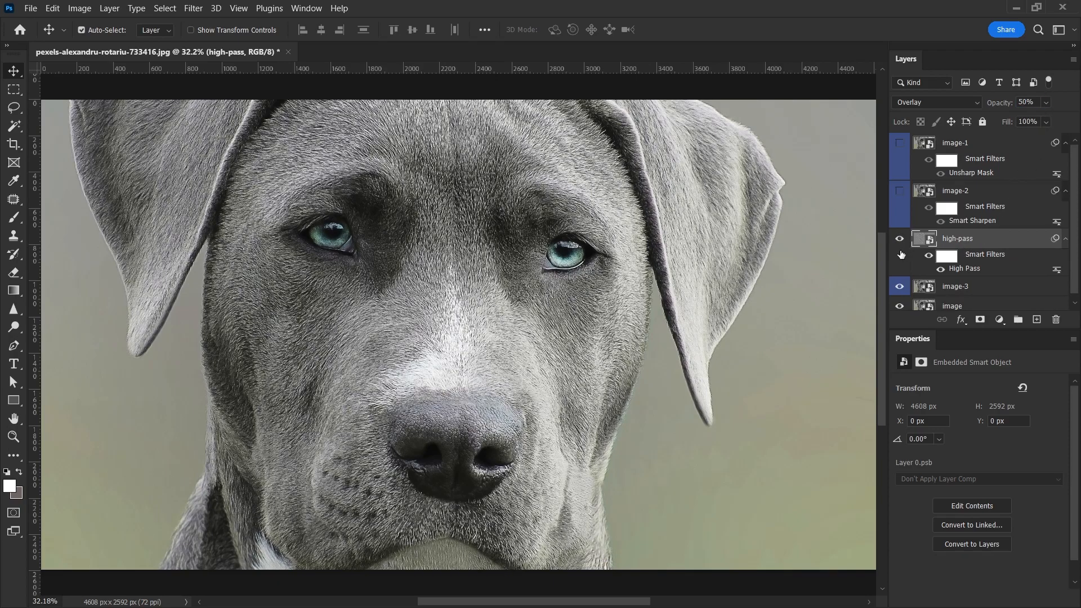